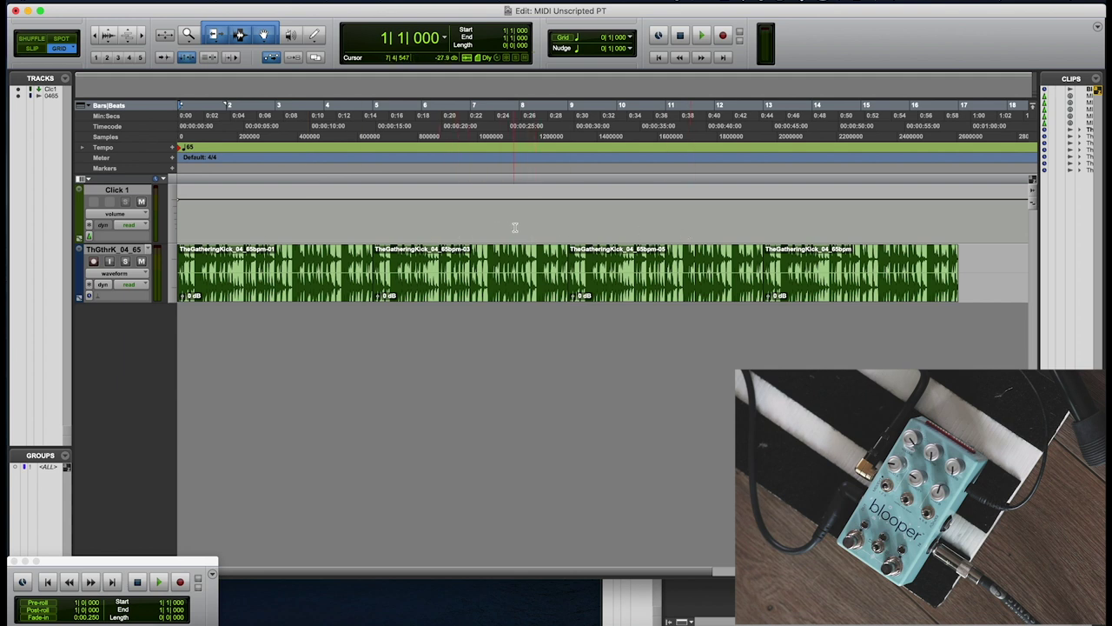
- Audition TheGatheringKick drum loop from bar 1 for a few bars and stop playback
key("space")
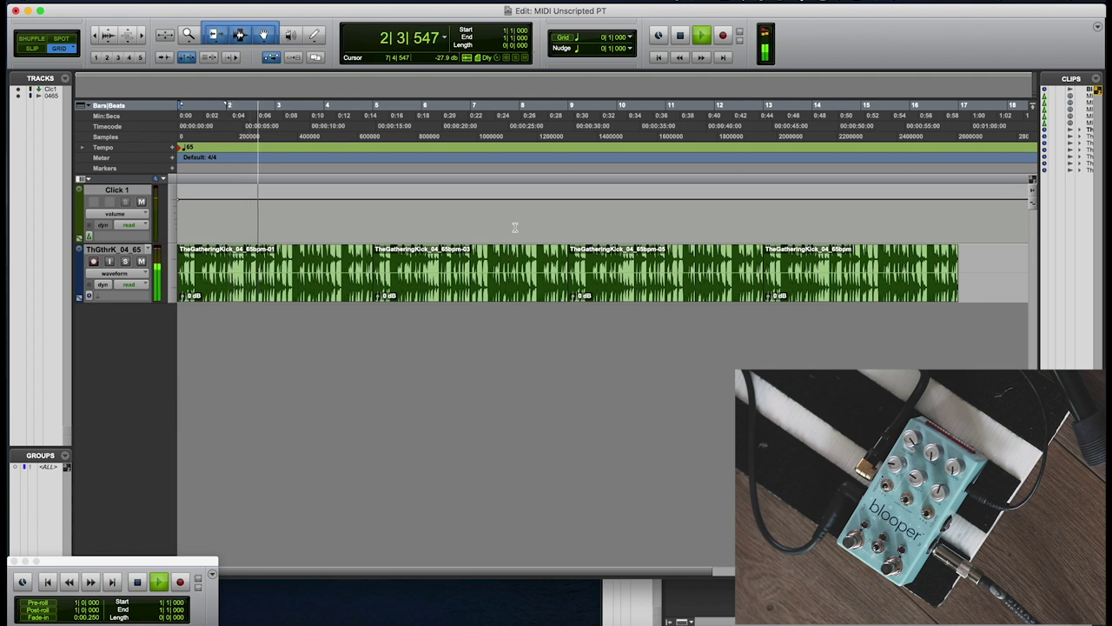
key("space")
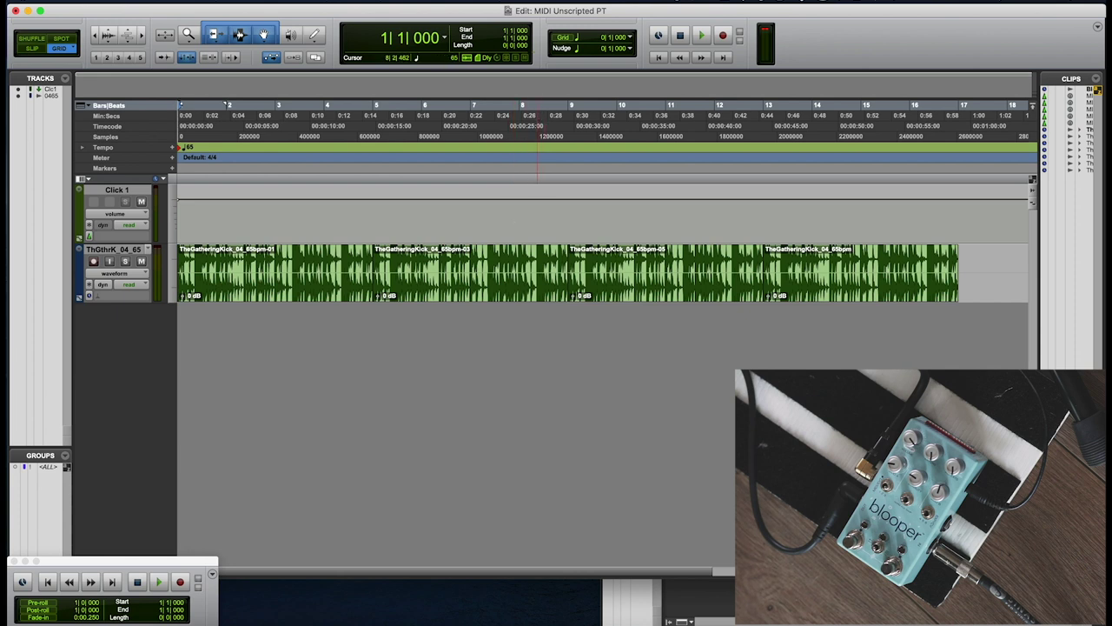
- Enable MIDI Beat Clock for the UM-ONE interface and confirm the setting
left_click(343, 0)
mouse_move(413, 2)
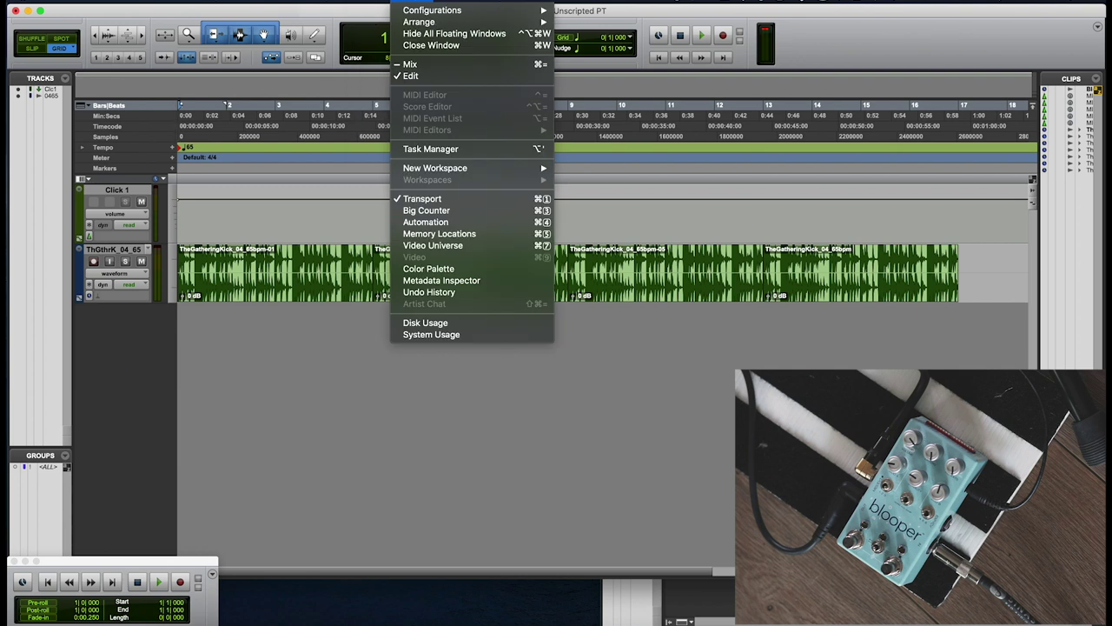
mouse_move(375, 1)
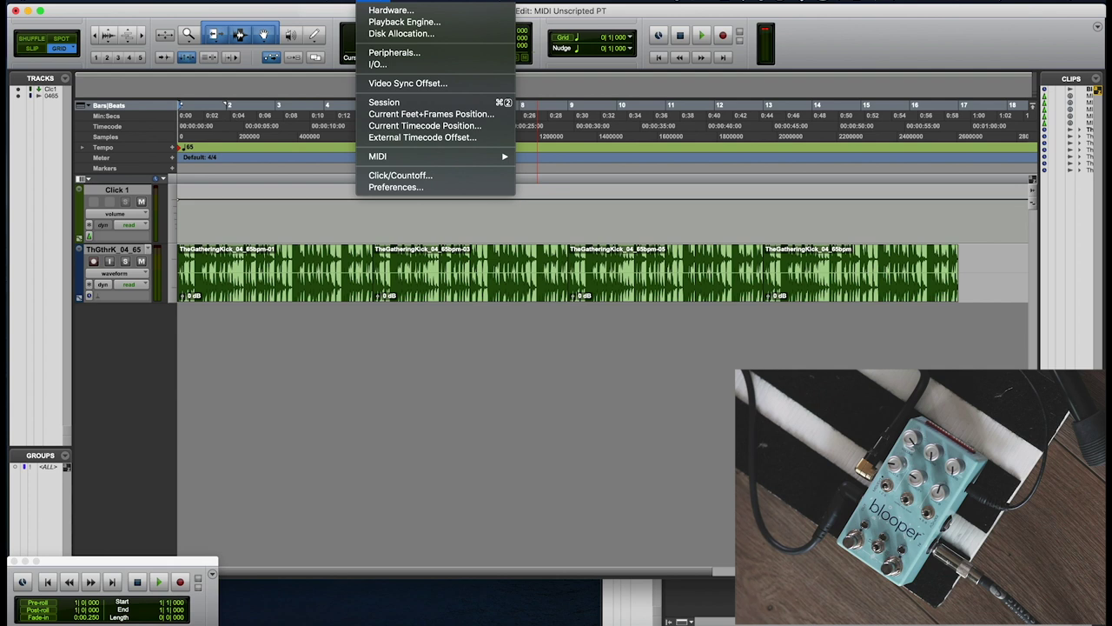
mouse_move(499, 158)
left_click(571, 170)
left_click(434, 182)
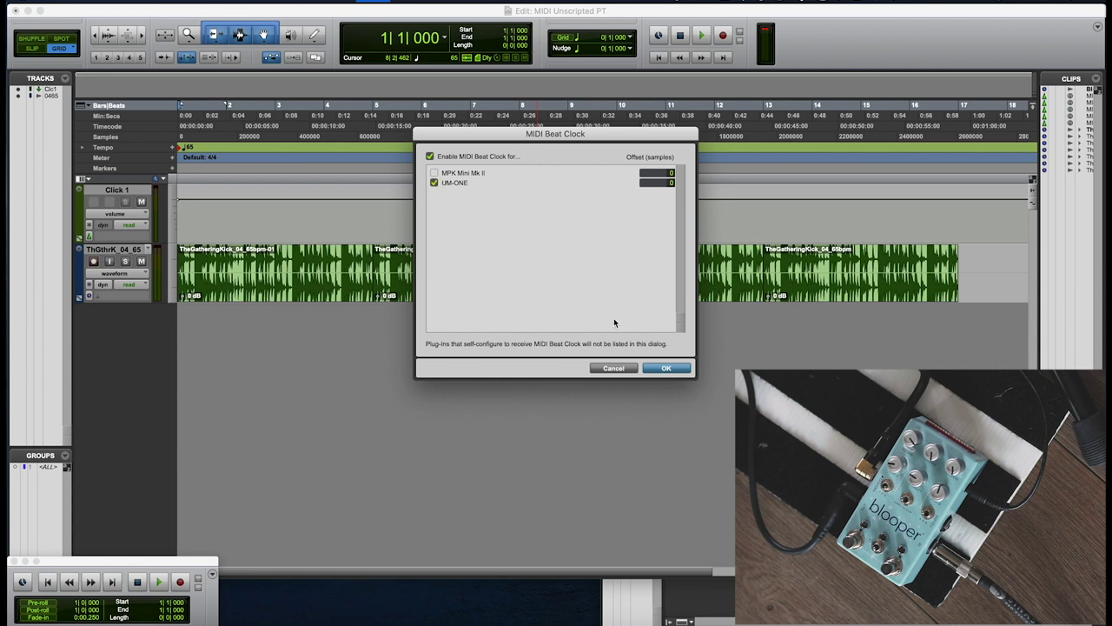
left_click(666, 369)
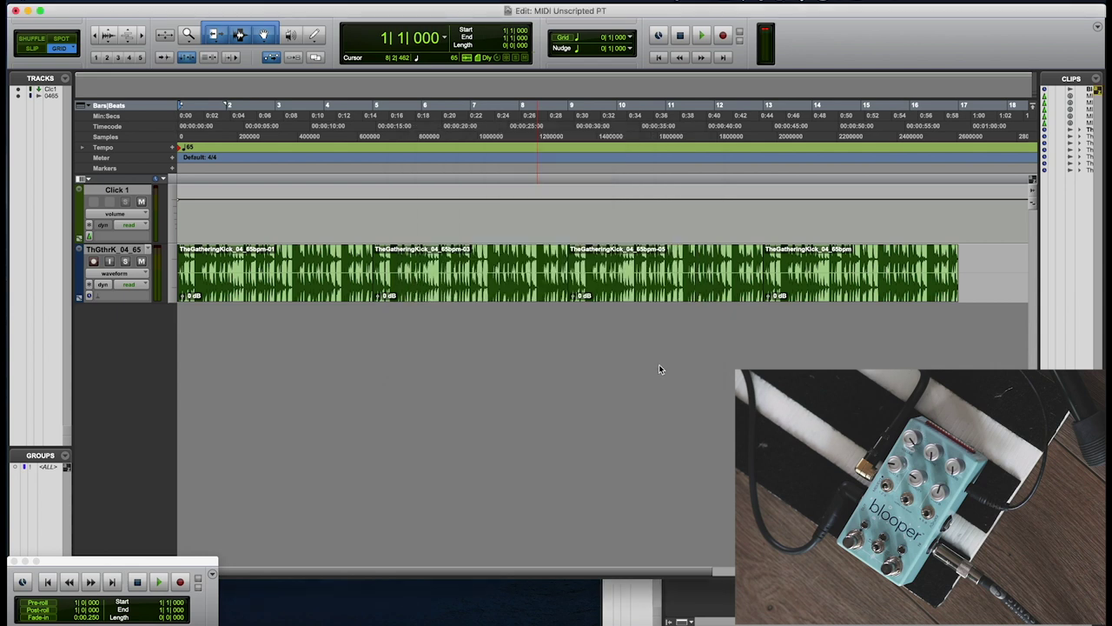
- Create one new MIDI track in ticks with the default name
key("super+shift+n")
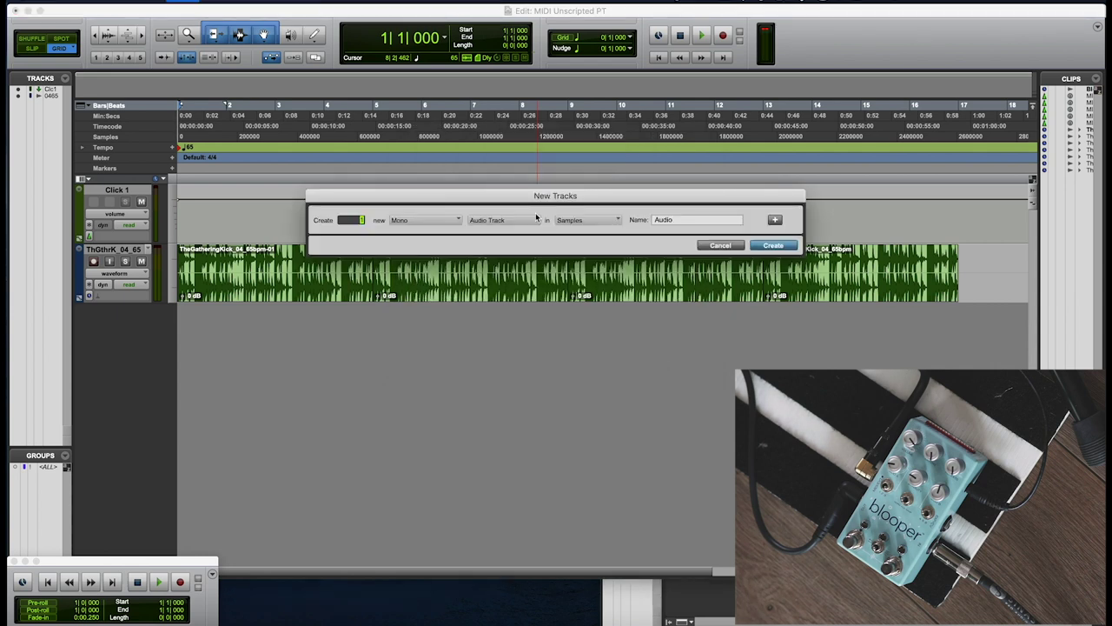
left_click(513, 220)
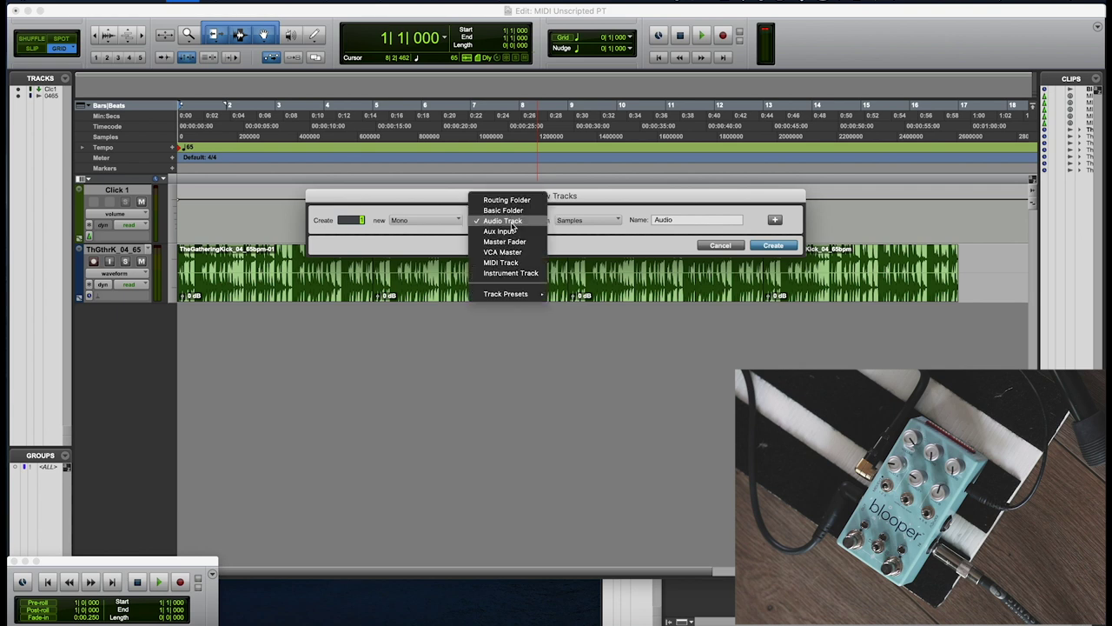
left_click(502, 262)
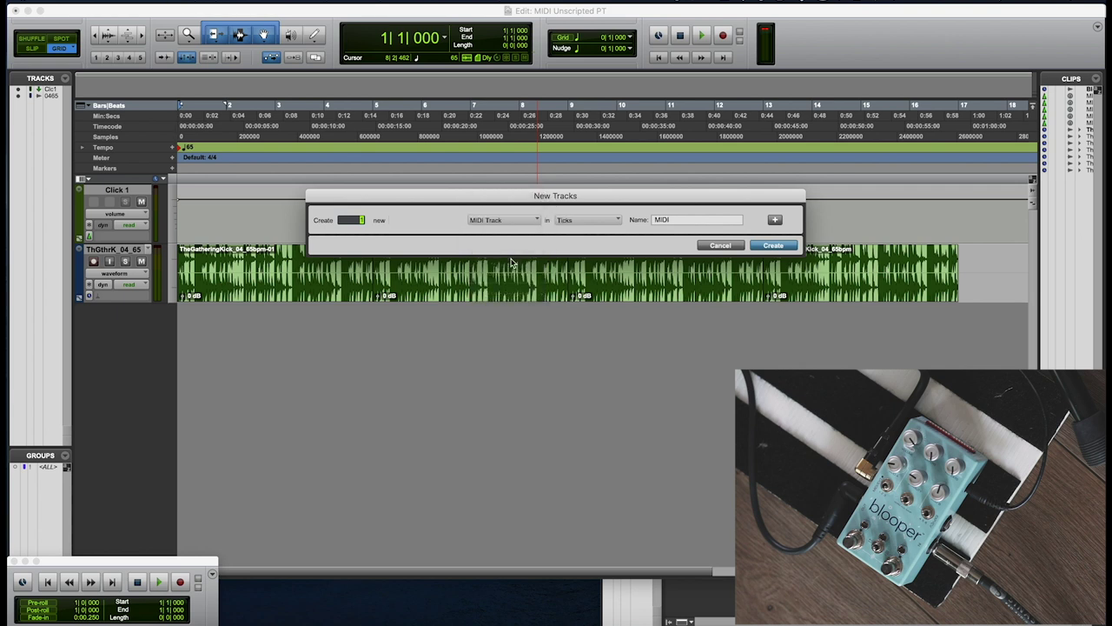
left_click(774, 246)
- Route the MIDI 1 track's output to UM-ONE channel-1 in the Mix window
key("super+equal")
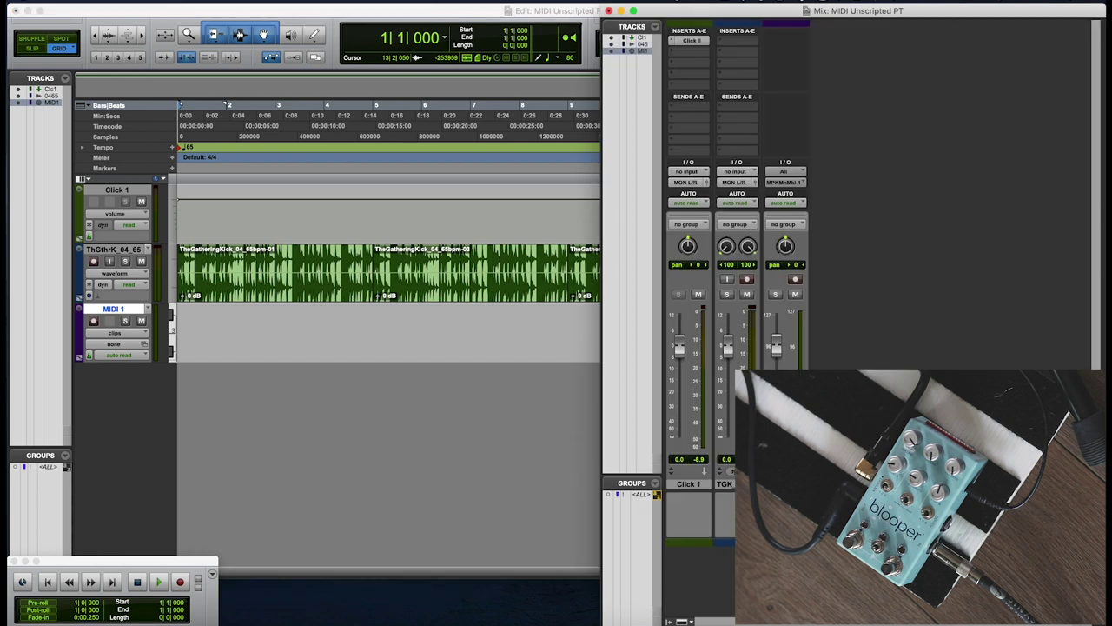
left_click(802, 183)
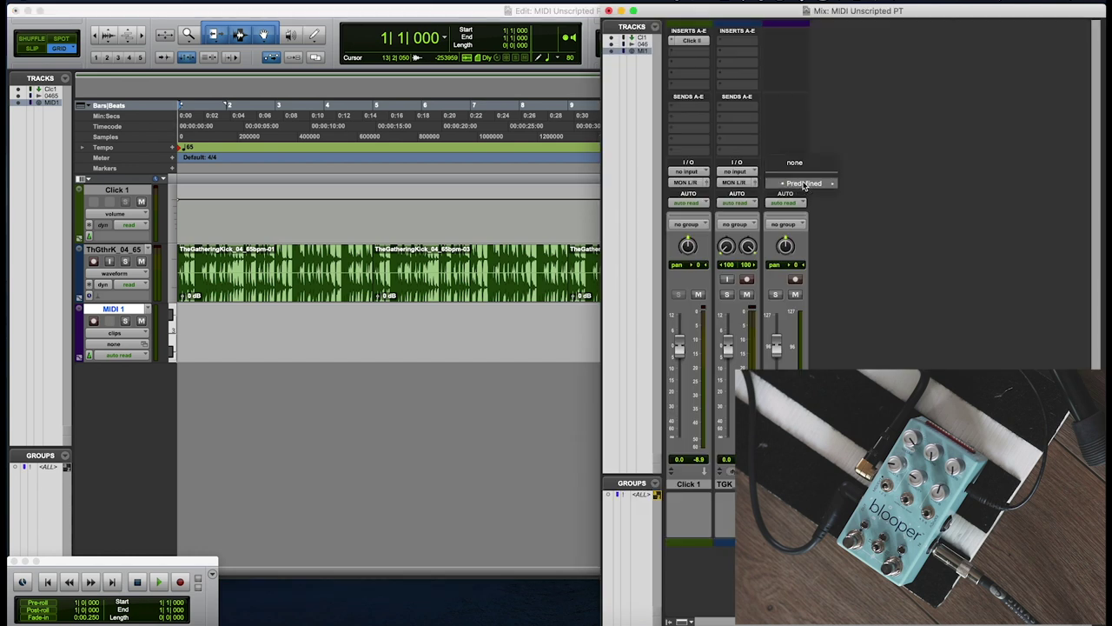
mouse_move(805, 184)
mouse_move(903, 197)
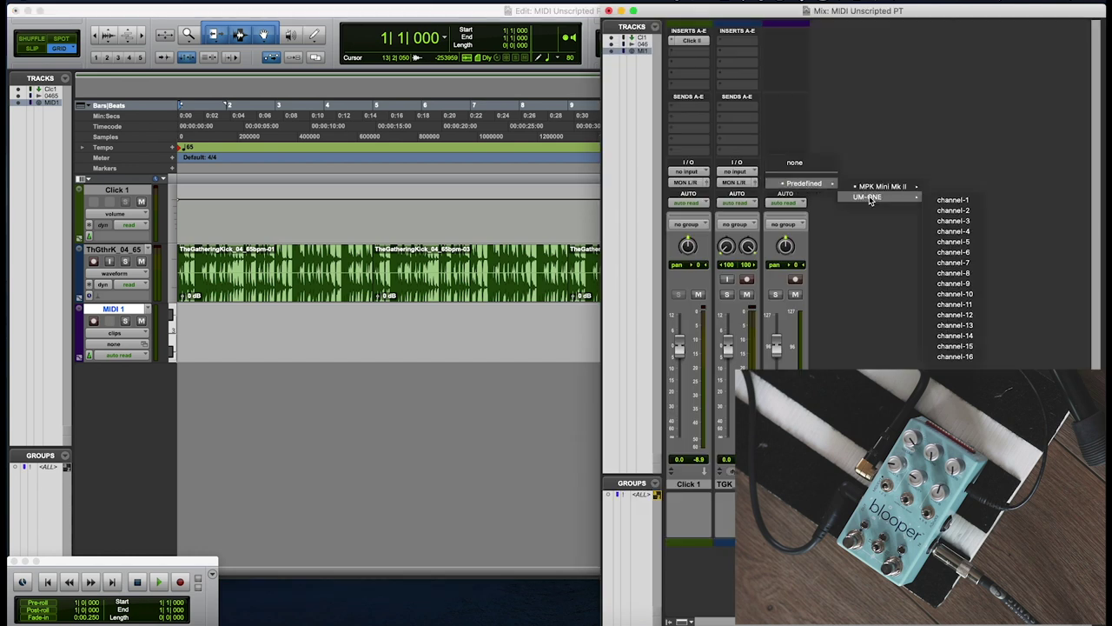
left_click(935, 199)
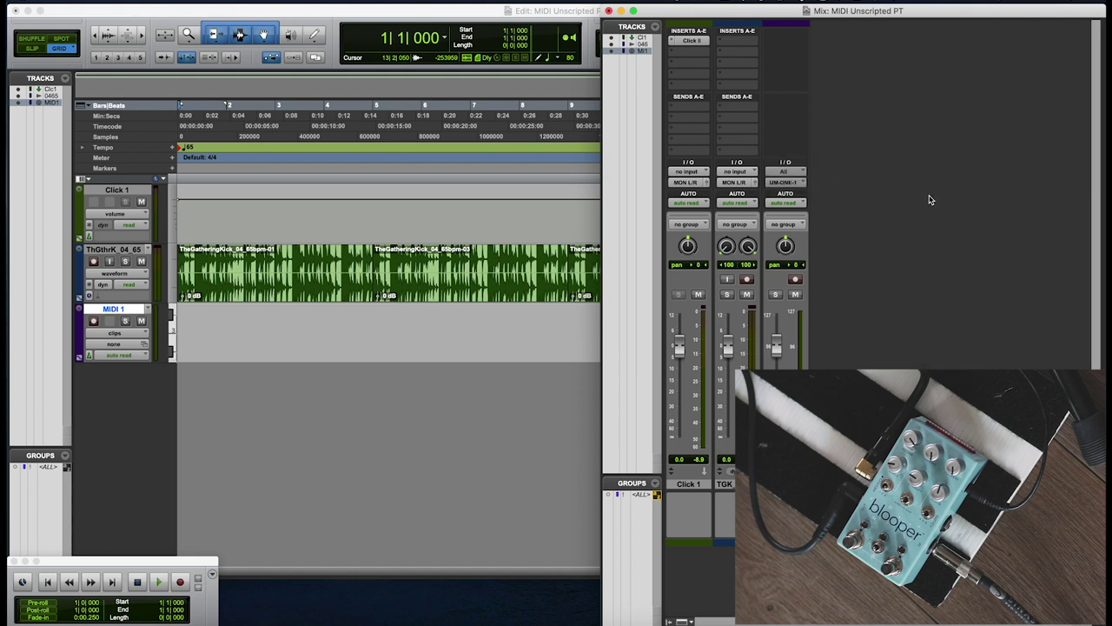
- Create a mono audio track named Bloop and arm the MIDI 1 track for recording
left_click(348, 404)
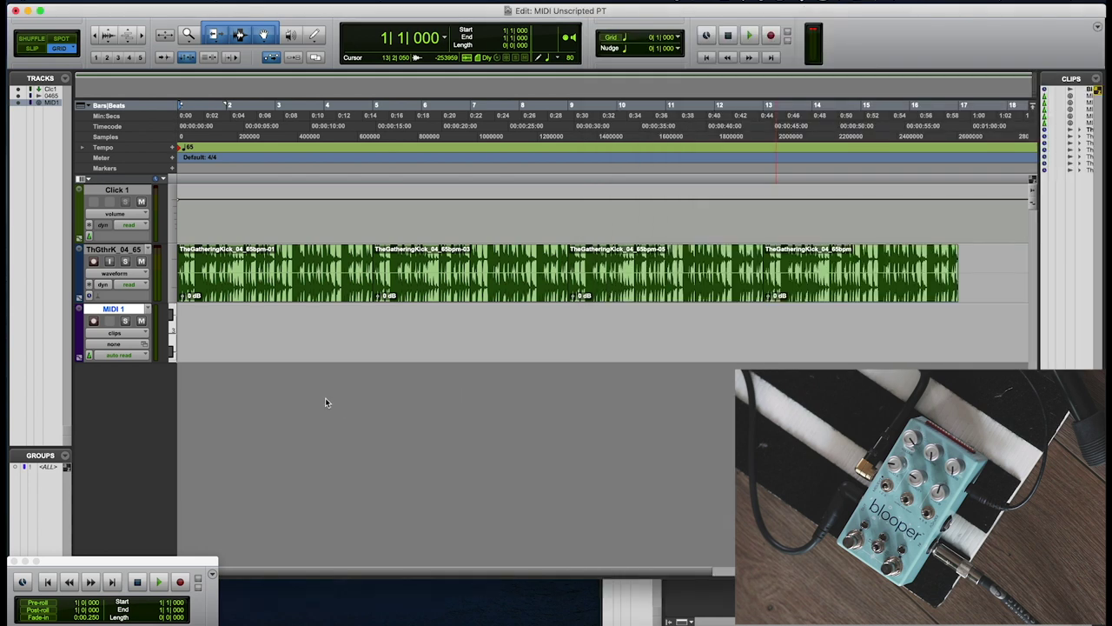
key("shift+super+n")
key("Return")
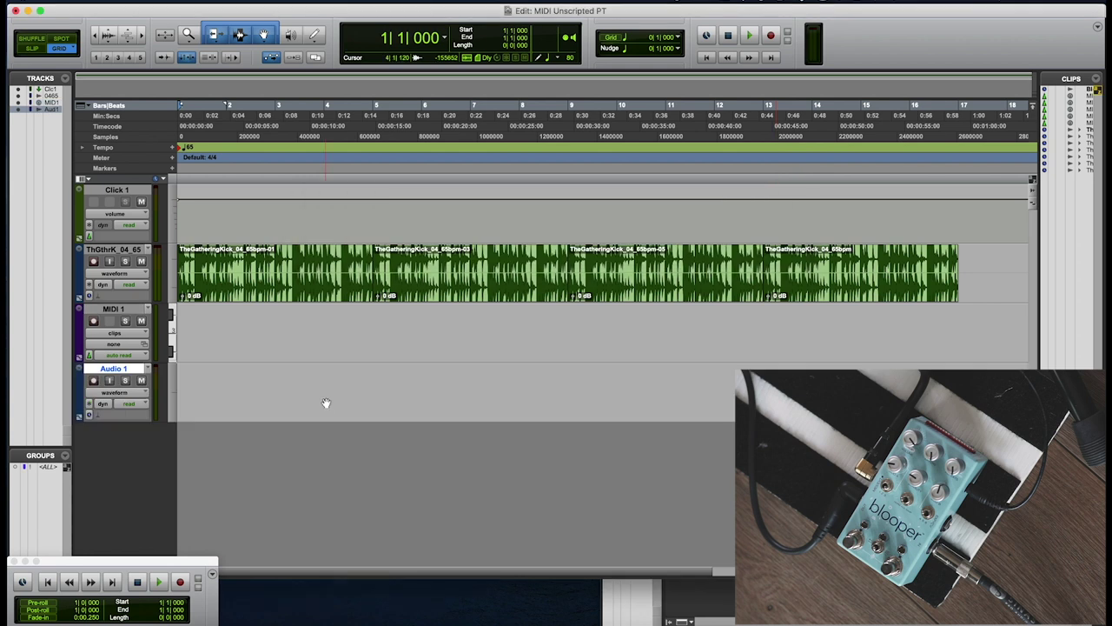
double_click(113, 369)
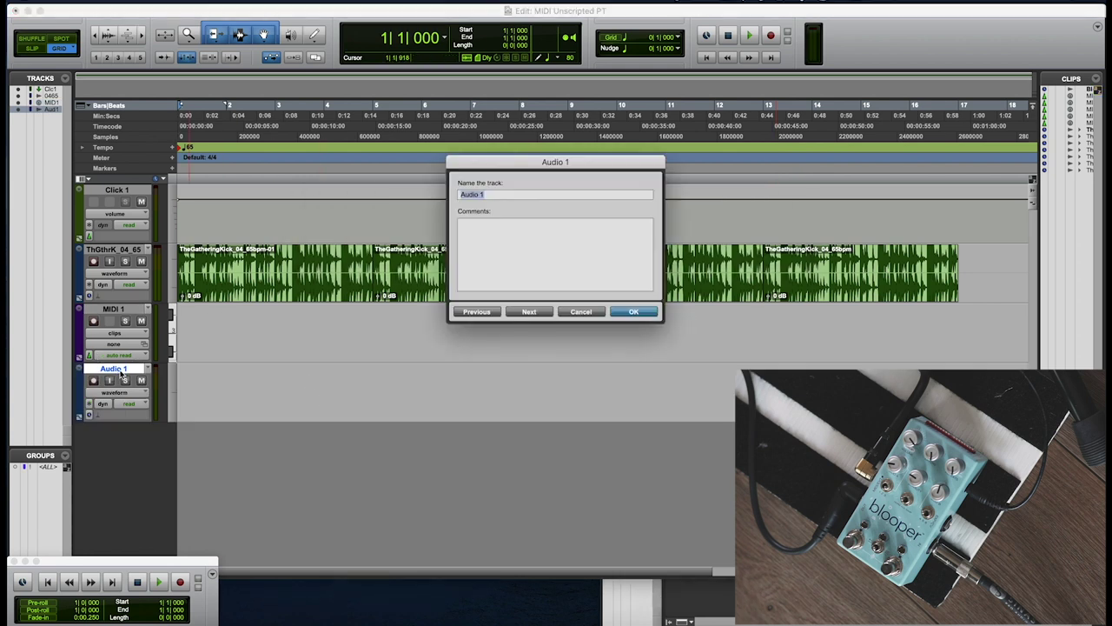
type("Bloop")
key("Return")
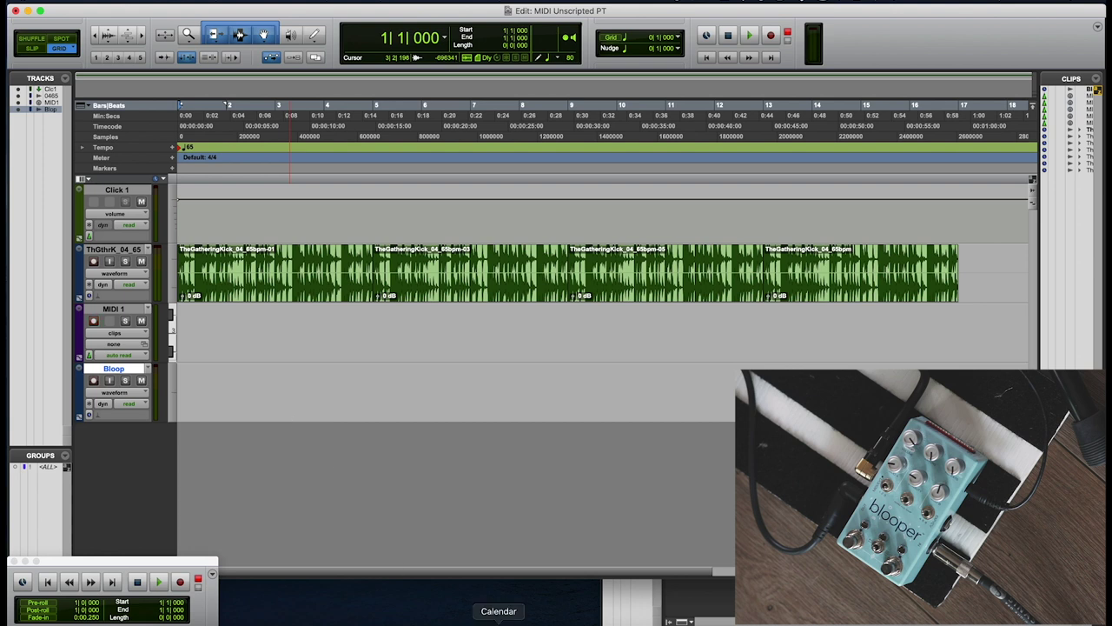
- Switch to Console, raise the ANALOG 1 fader to about -12 dB, and return to the Edit window
left_click(654, 619)
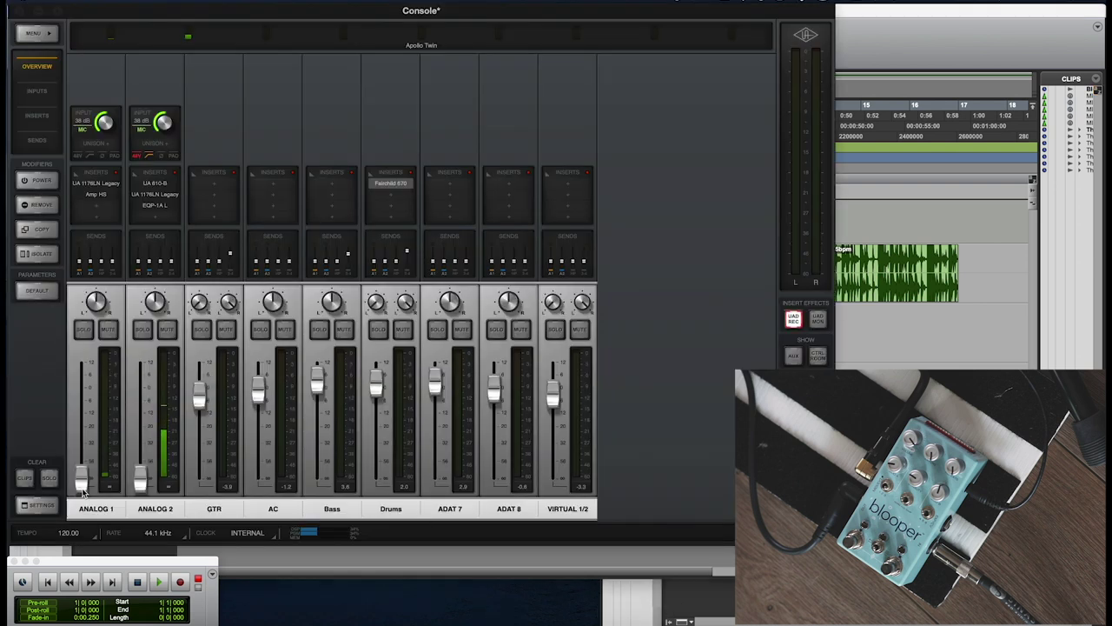
left_click_drag(80, 463, 78, 418)
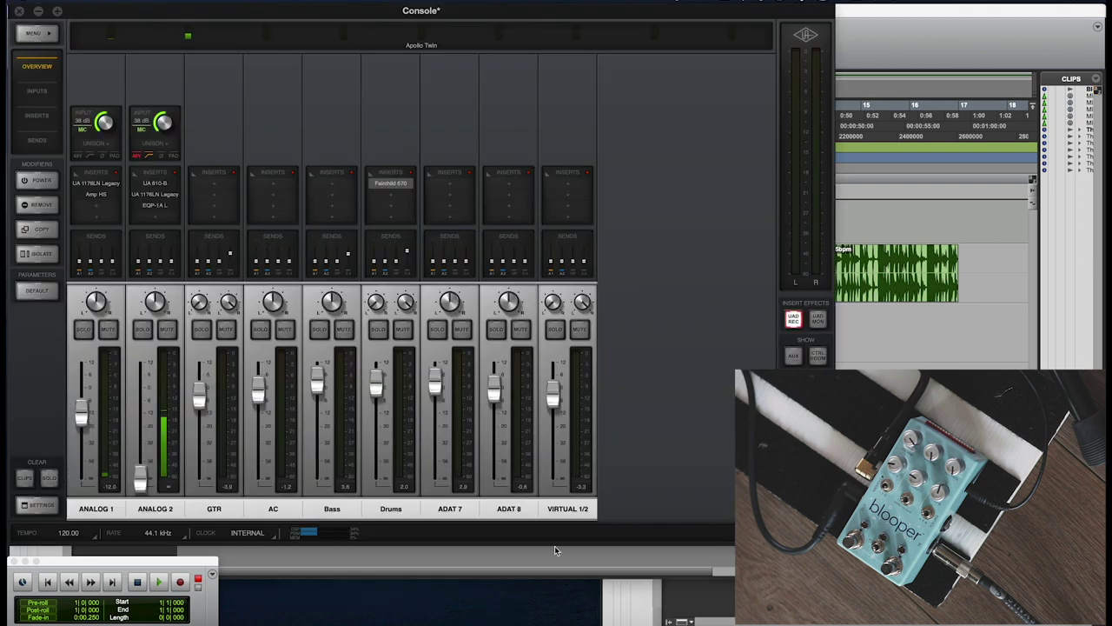
left_click(610, 564)
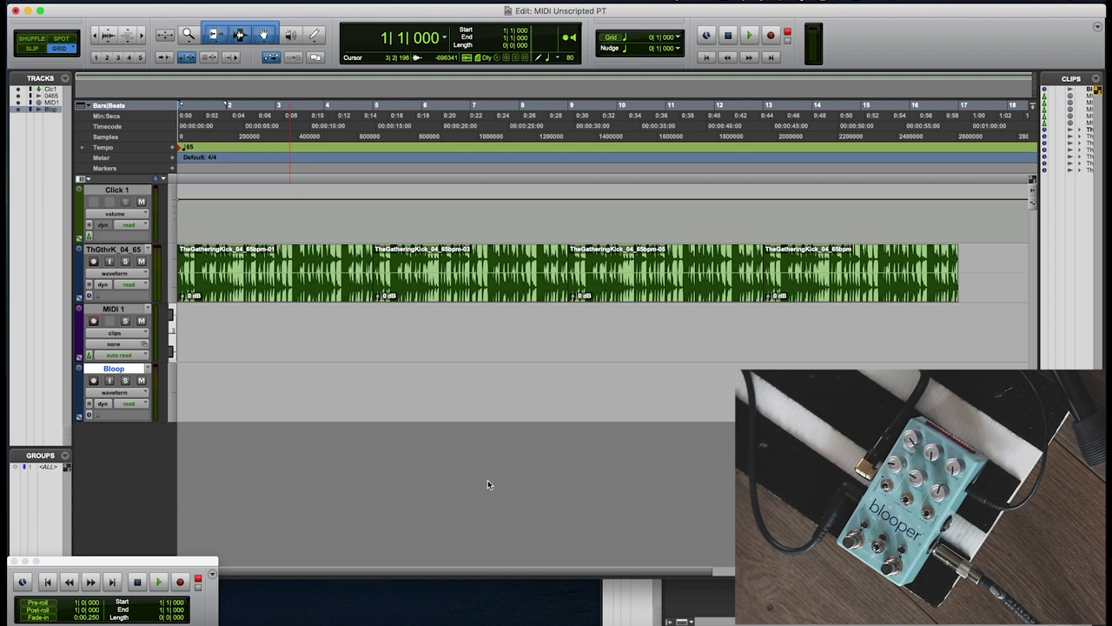
- Insert the Neunaber Wet Reverberator on the Bloop track and set its Mix to about 24.2%
key("super+equal")
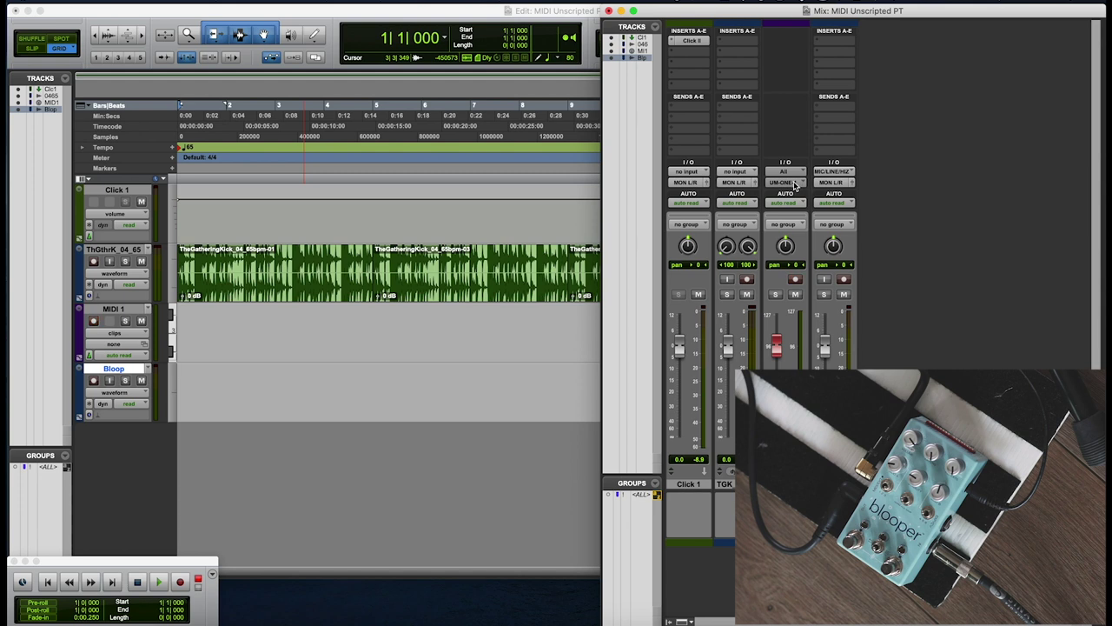
left_click(834, 41)
mouse_move(850, 42)
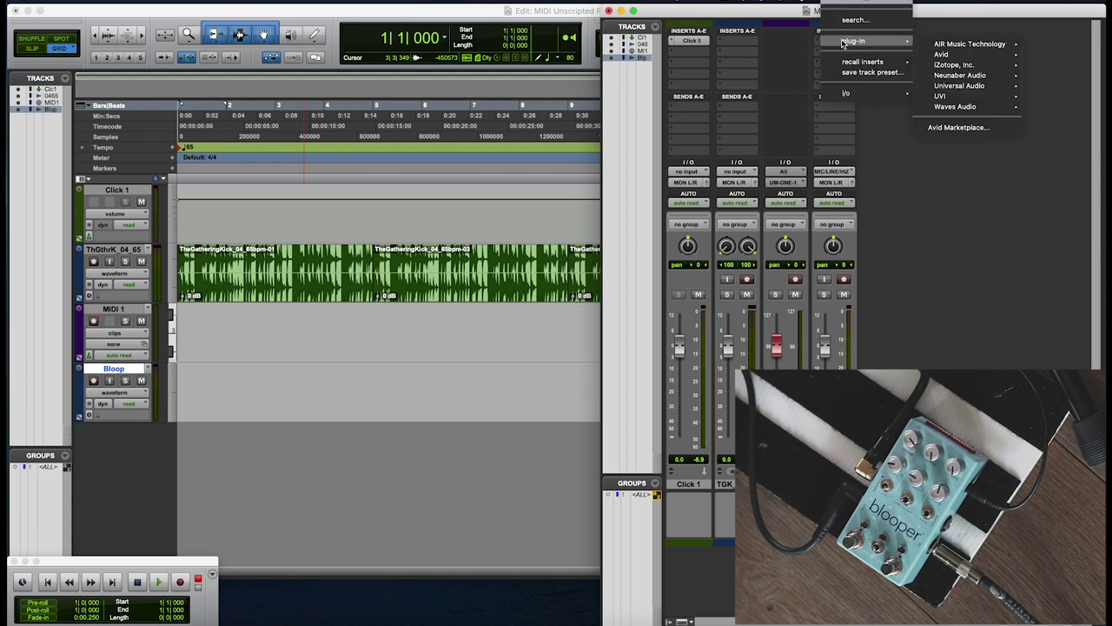
mouse_move(969, 87)
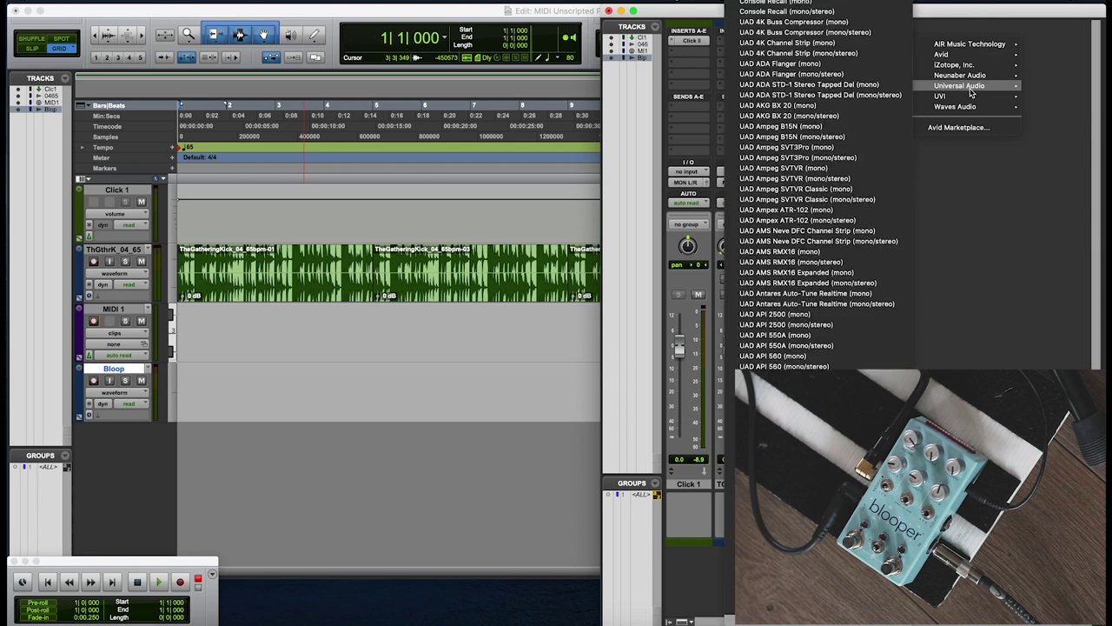
left_click(856, 78)
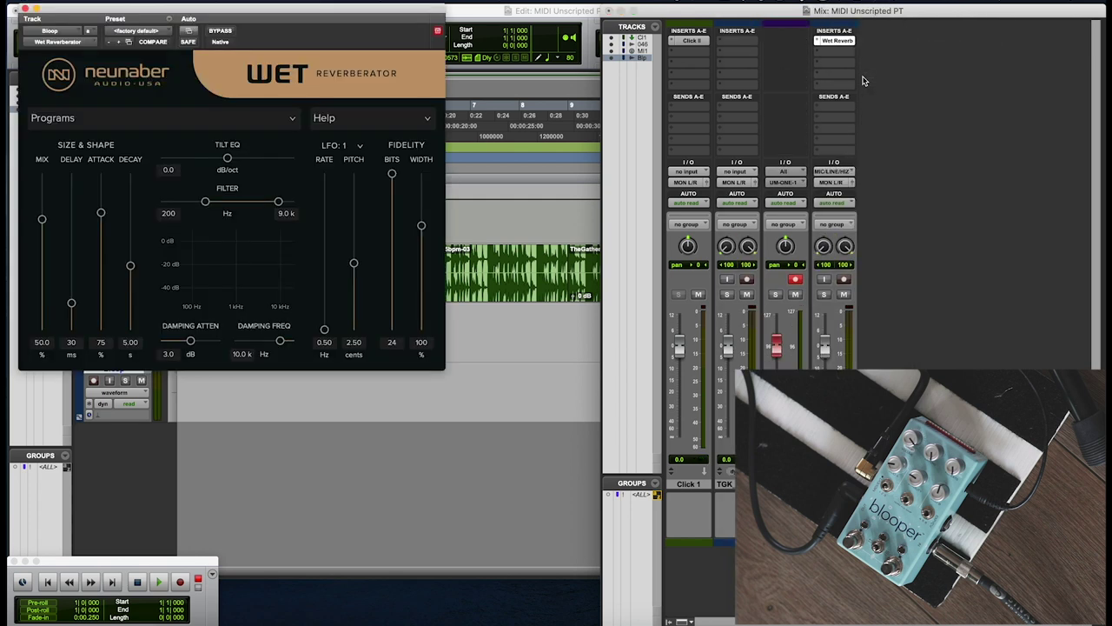
left_click_drag(43, 223, 42, 253)
- Enable input monitoring on the Bloop track and pull the ANALOG 1 fader in Console down to minimum
left_click(242, 446)
left_click(110, 381)
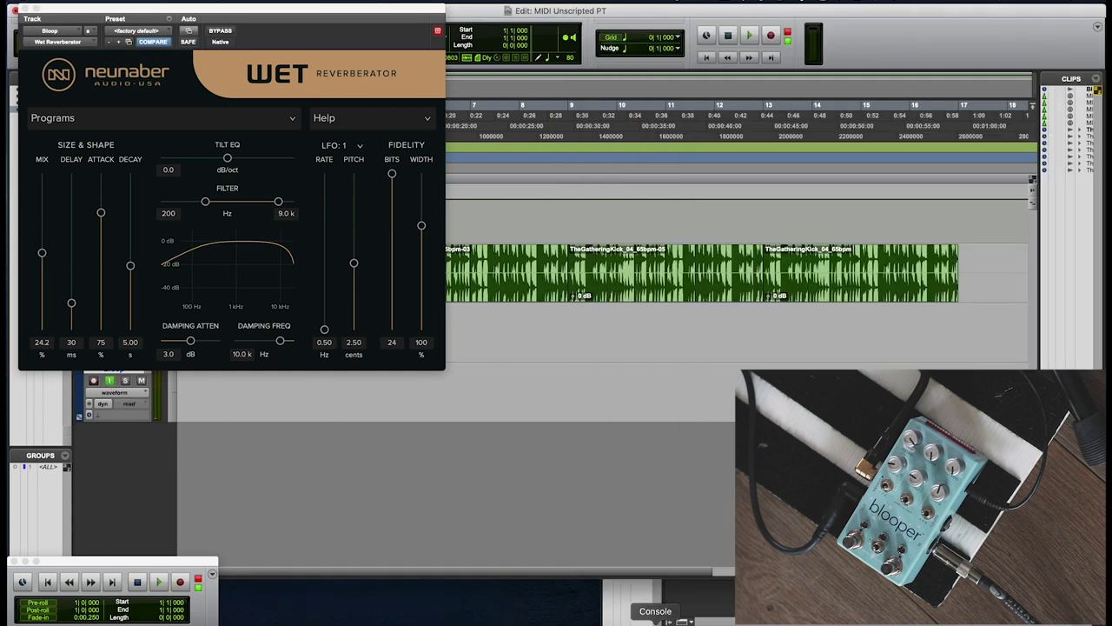
left_click(656, 620)
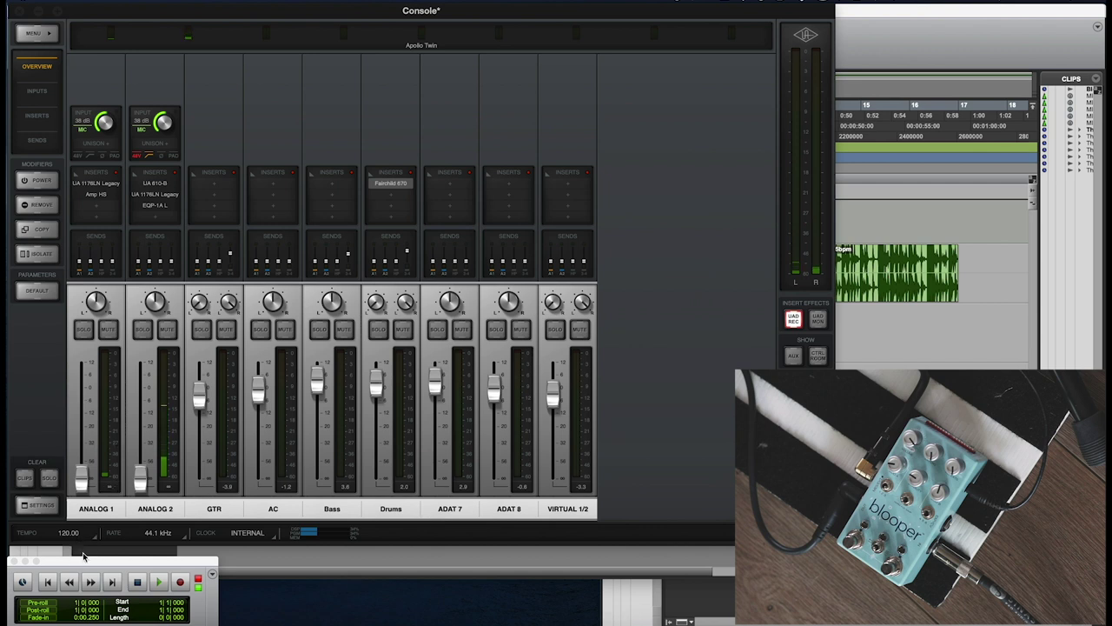
- Return to Pro Tools, set the reverb's Tilt EQ to 1.5 dB/oct, and close the plug-in window
key("super+Tab")
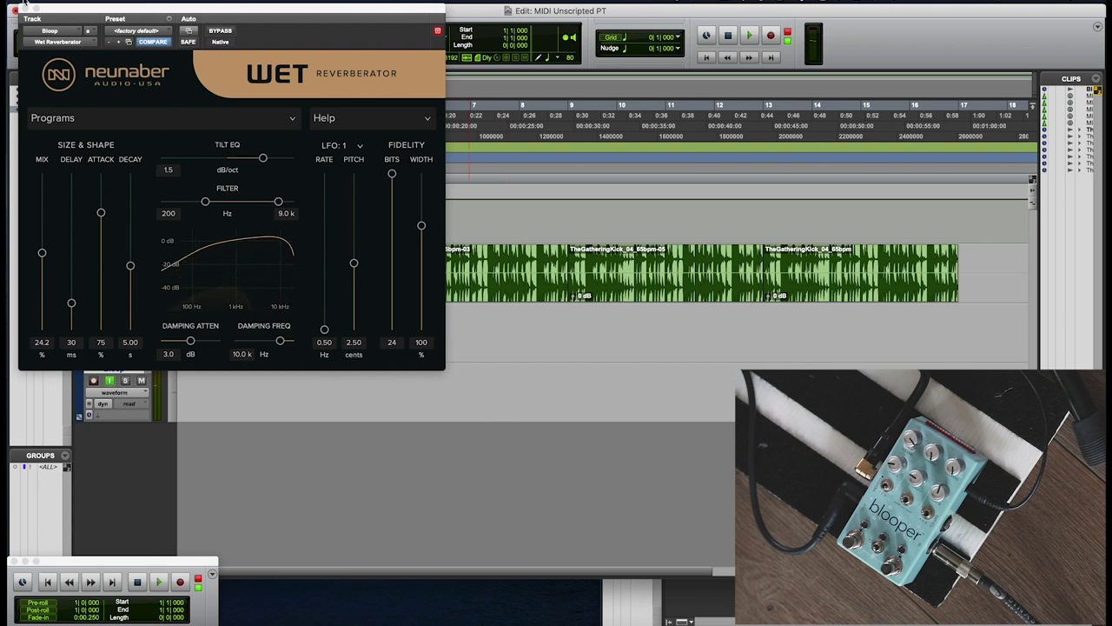
left_click(21, 9)
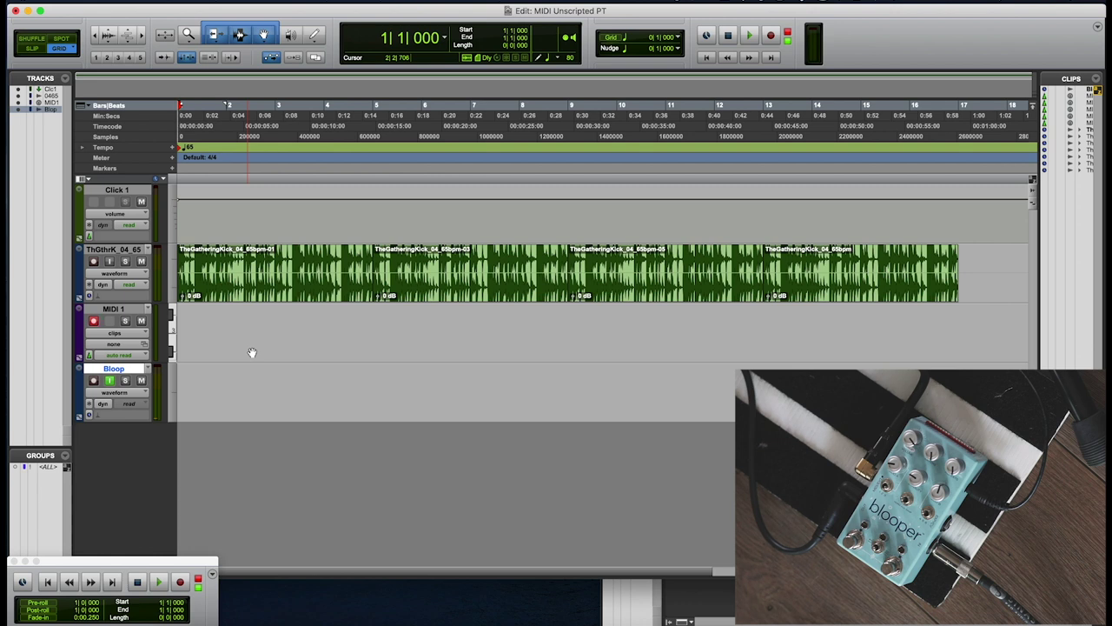
- Record a test take of about six bars on the MIDI 1 track from bar 1 and stop
key("super+space")
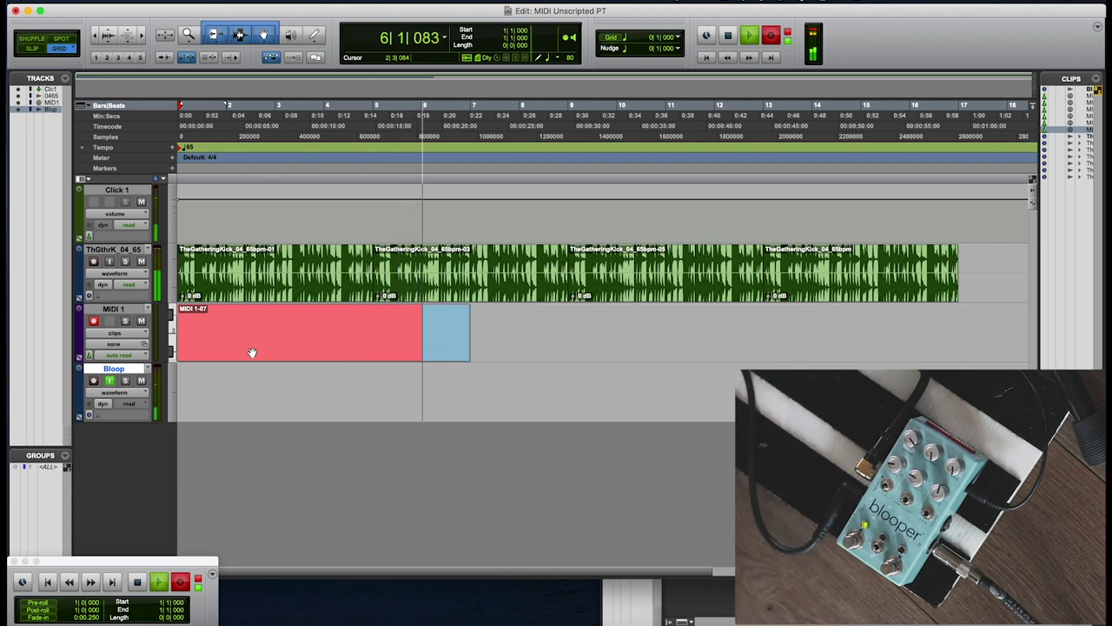
key("space")
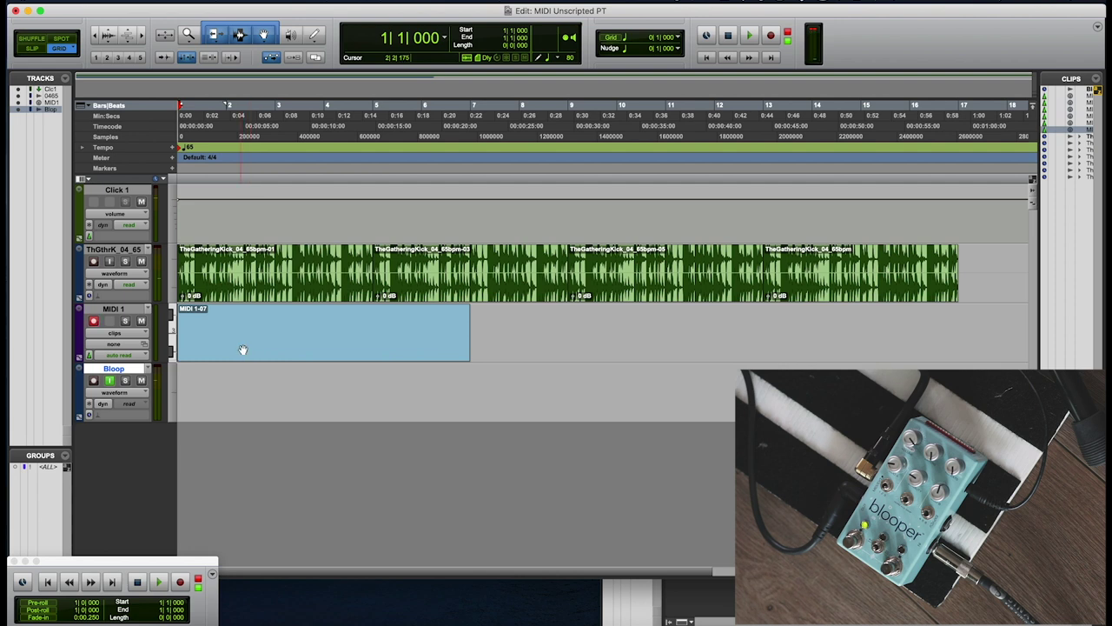
- Record-enable the Bloop track instead of input monitoring, and record MIDI 1 and Bloop from bar 1 to the end of bar 17
left_click(111, 381)
left_click(93, 380)
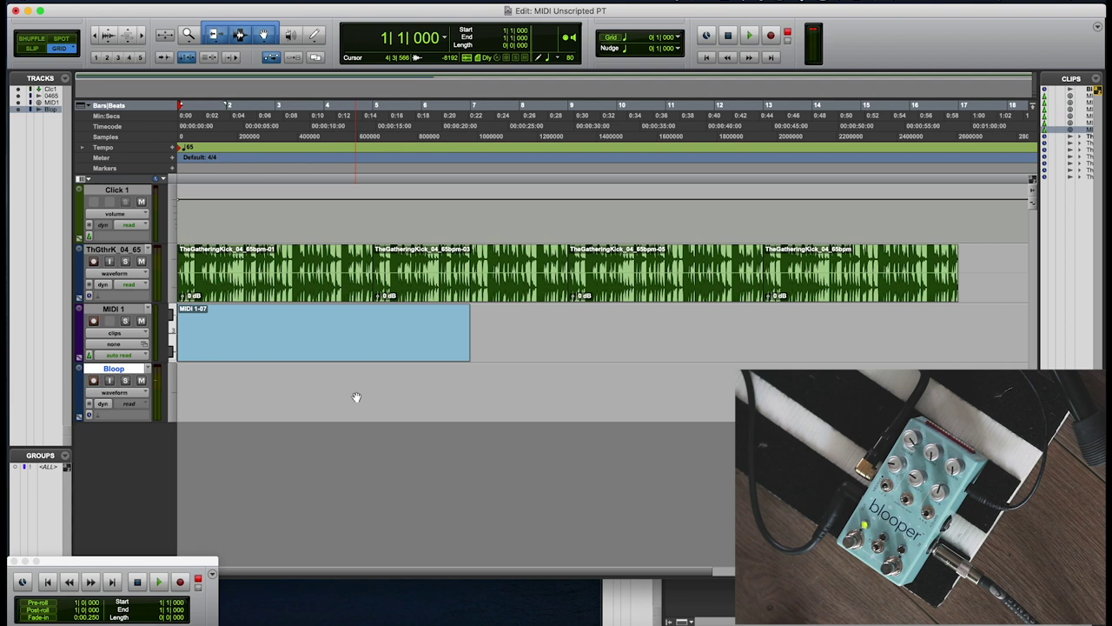
key("space")
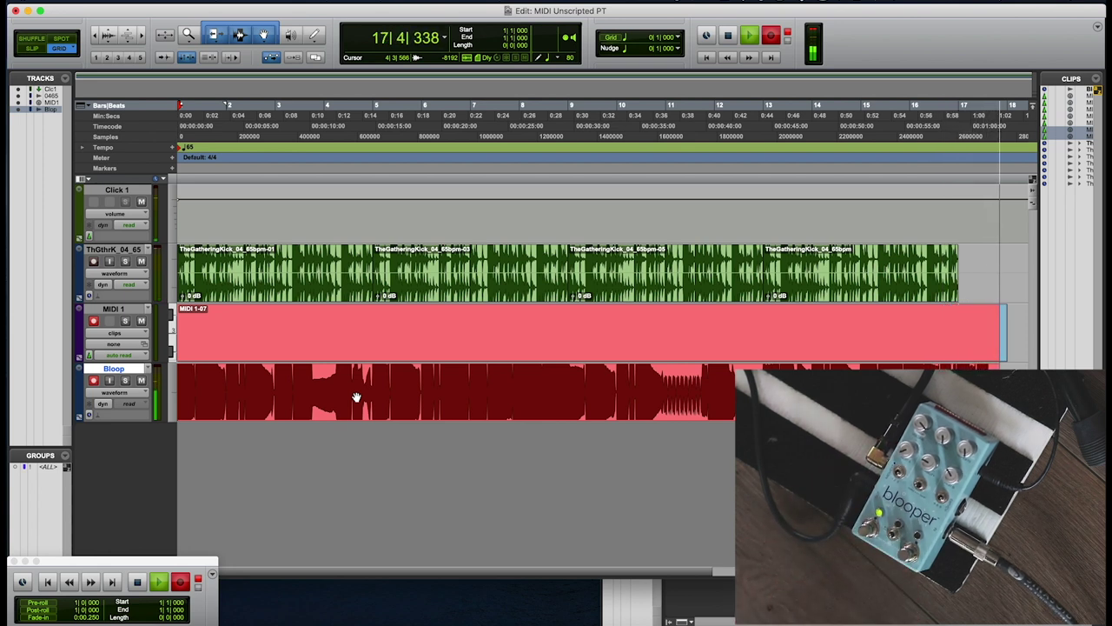
key("space")
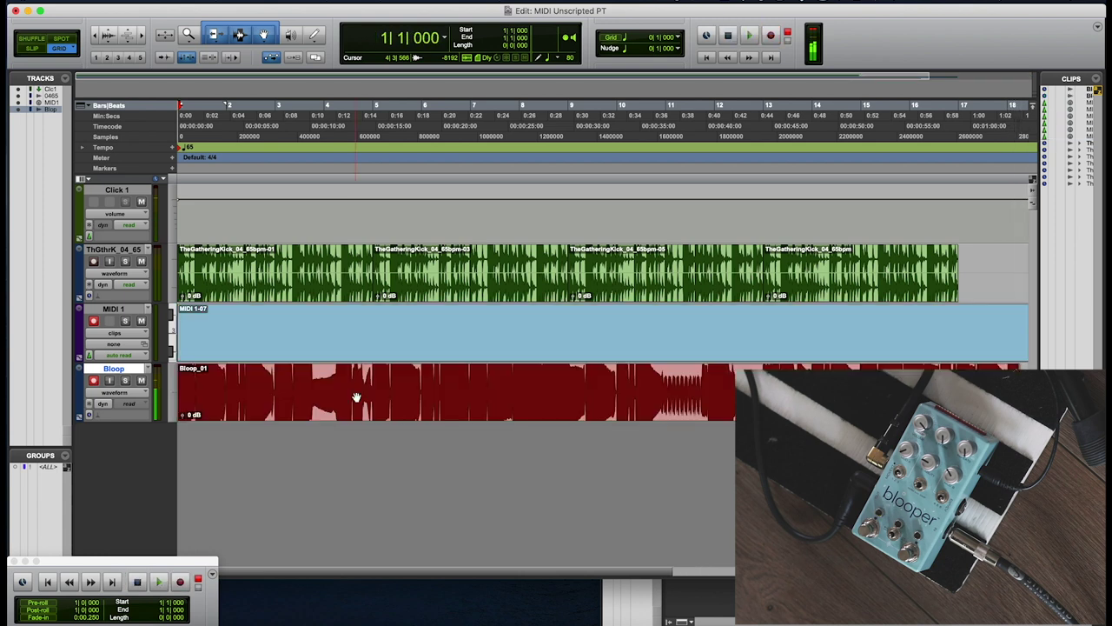